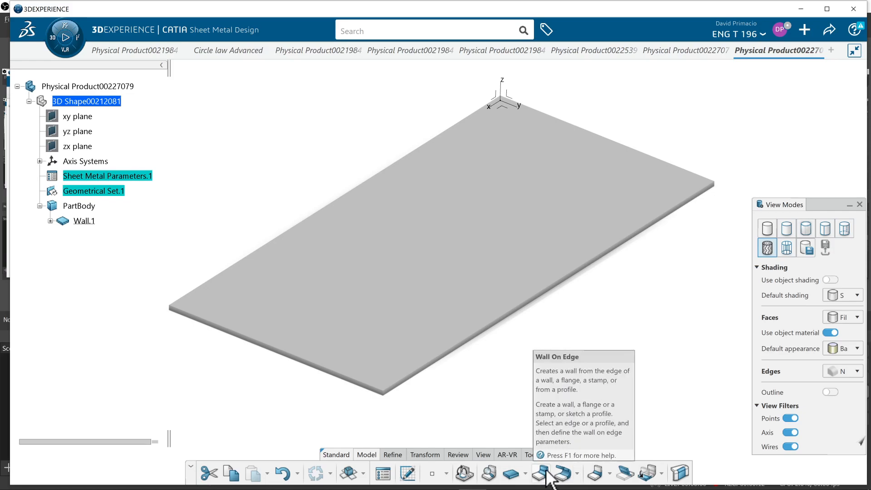
# Step: Add a wall with bend on the plate's front short edge using the Outer height type, 1.5 in high at 90 degrees
pyautogui.click(546, 475)
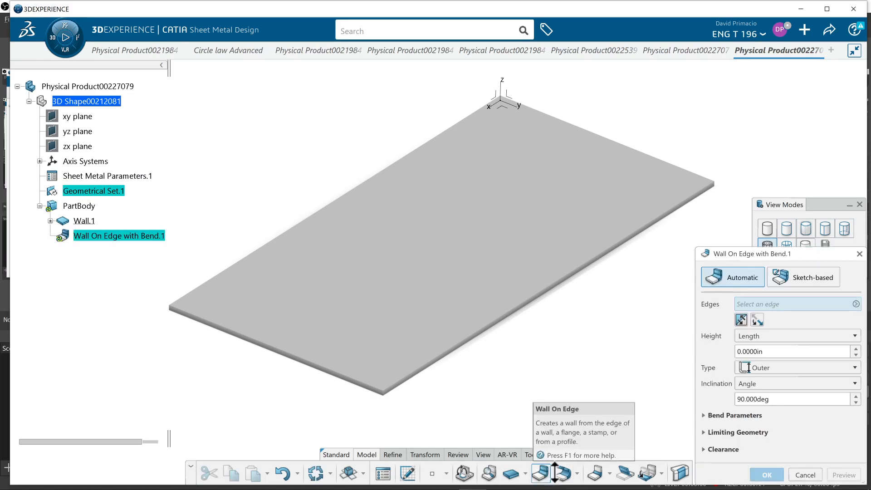
pyautogui.moveTo(784, 252); pyautogui.dragTo(759, 160)
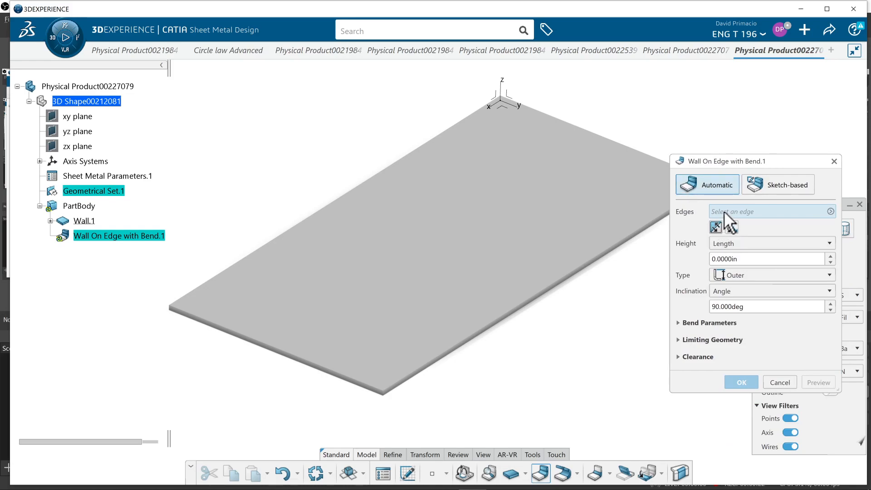
pyautogui.click(318, 368)
pyautogui.moveTo(514, 374); pyautogui.dragTo(517, 325, button='middle')
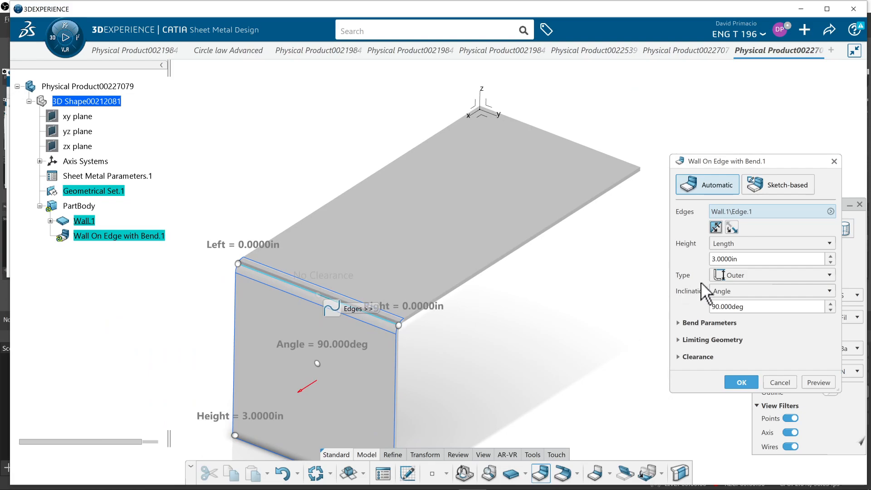
pyautogui.doubleClick(739, 258)
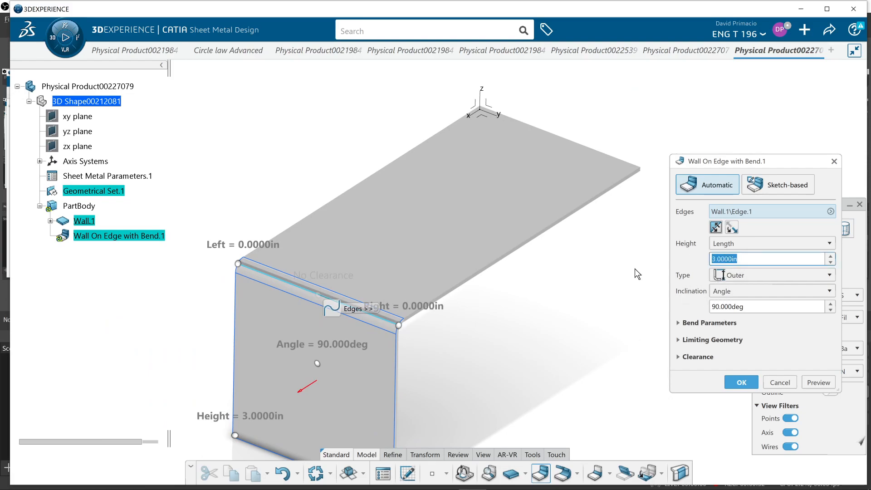
pyautogui.write('1.5')
pyautogui.click(810, 382)
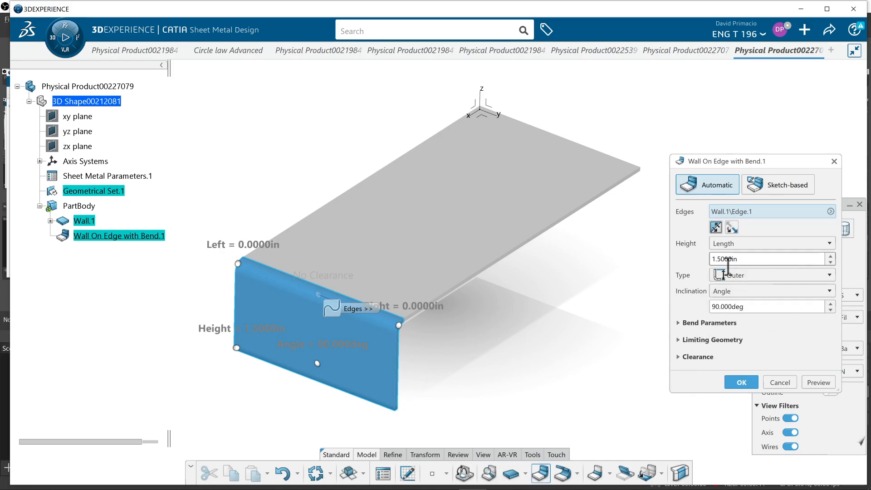
pyautogui.click(828, 274)
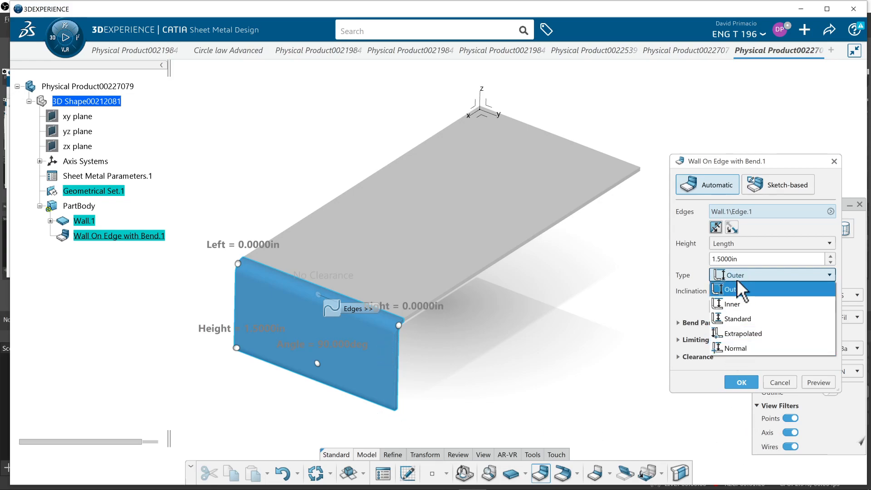
pyautogui.click(741, 382)
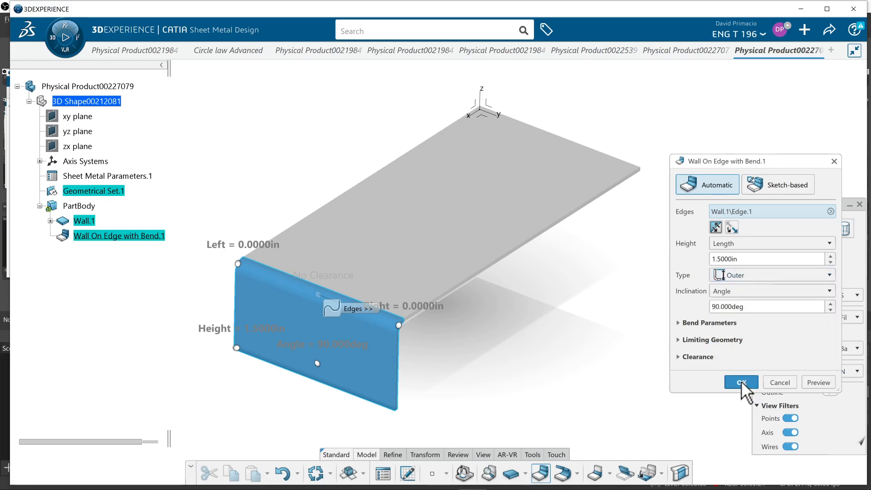
pyautogui.click(741, 382)
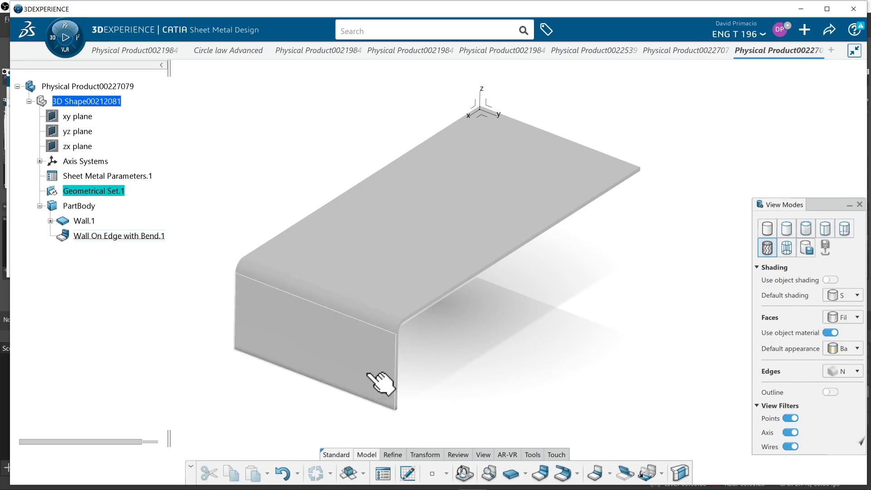
# Step: Create an upward flange on the plate's opposite short edge with an outer length of 1.5 in
pyautogui.moveTo(509, 382); pyautogui.dragTo(443, 405, button='middle')
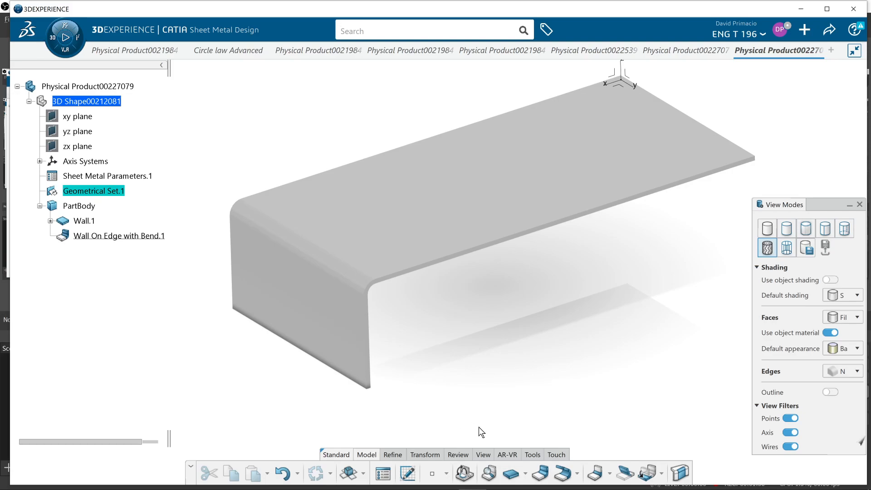
pyautogui.click(563, 473)
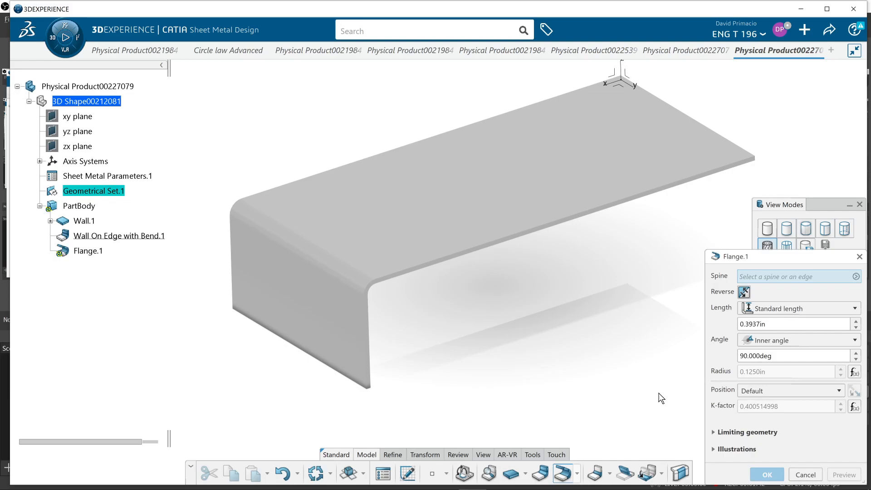
pyautogui.click(852, 308)
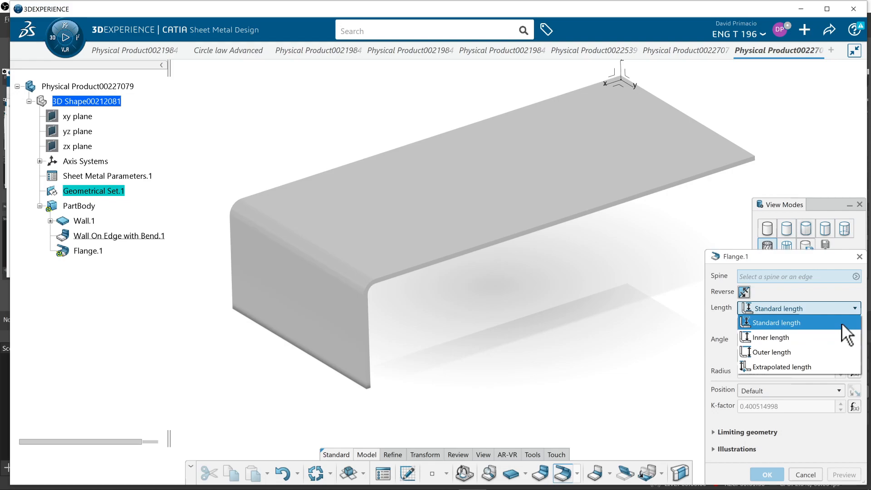
pyautogui.click(768, 353)
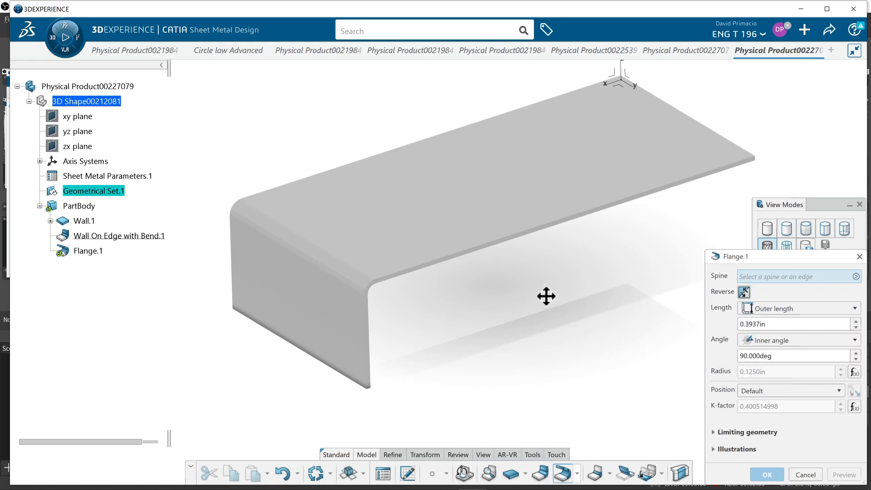
pyautogui.moveTo(519, 295); pyautogui.dragTo(513, 293, button='middle')
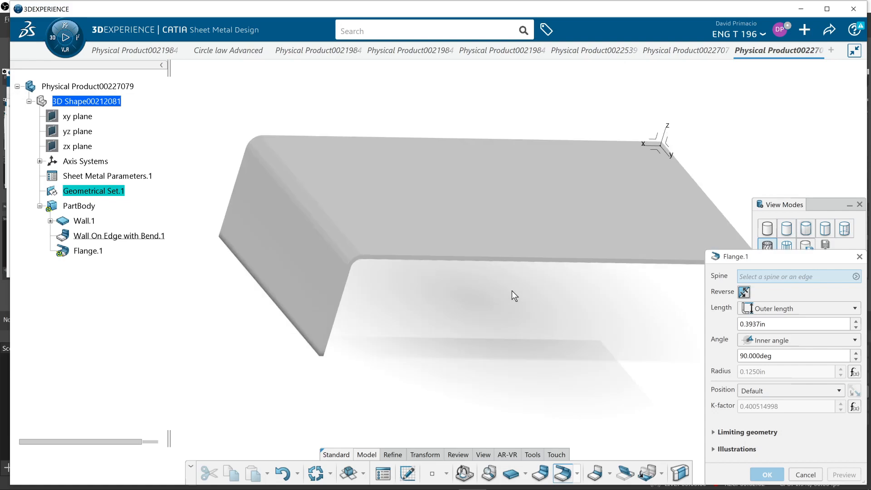
pyautogui.moveTo(402, 279); pyautogui.dragTo(570, 225, button='middle')
pyautogui.scroll(3, 579, 227)
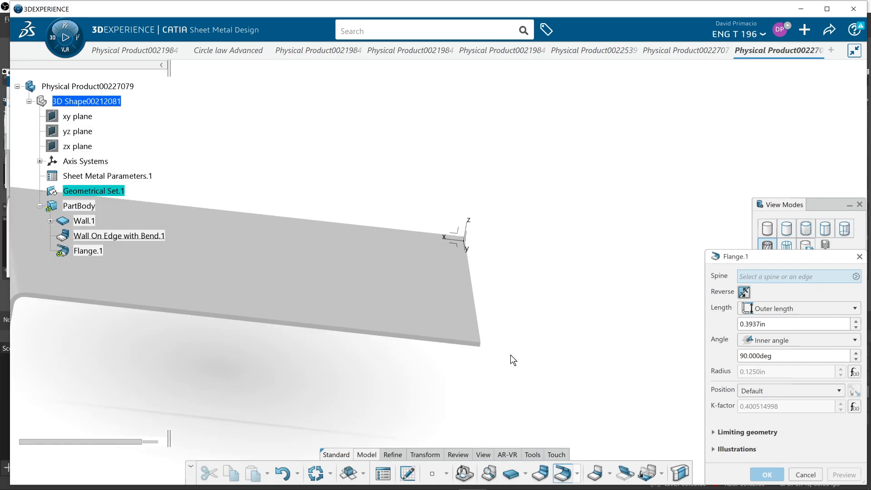
pyautogui.moveTo(469, 326)
pyautogui.mouseDown(button='middle')
pyautogui.moveTo(406, 305)
pyautogui.moveTo(375, 317)
pyautogui.moveTo(378, 336)
pyautogui.moveTo(476, 352)
pyautogui.moveTo(471, 325)
pyautogui.mouseUp(button='middle')
pyautogui.click(472, 312)
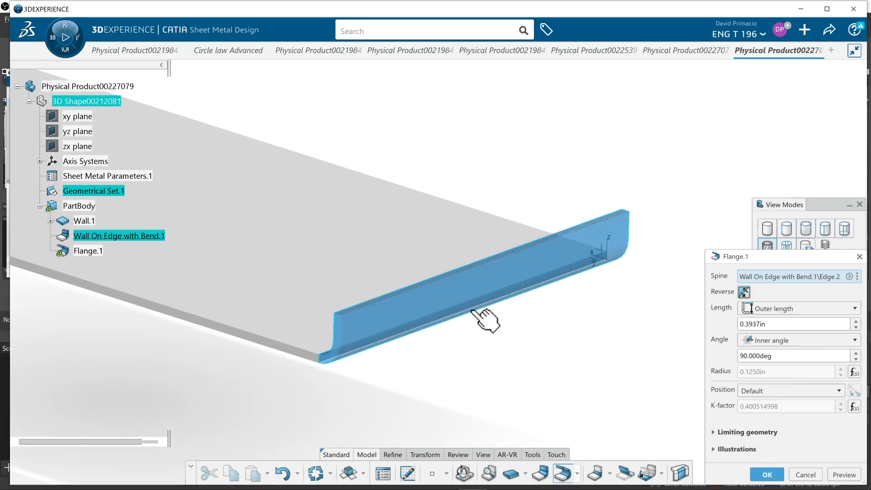
pyautogui.doubleClick(774, 324)
pyautogui.write('1.5')
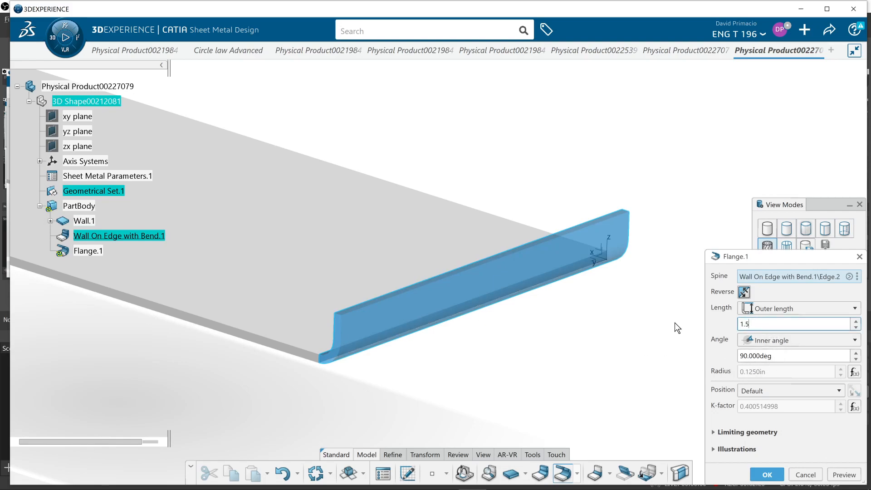
pyautogui.press('Return')
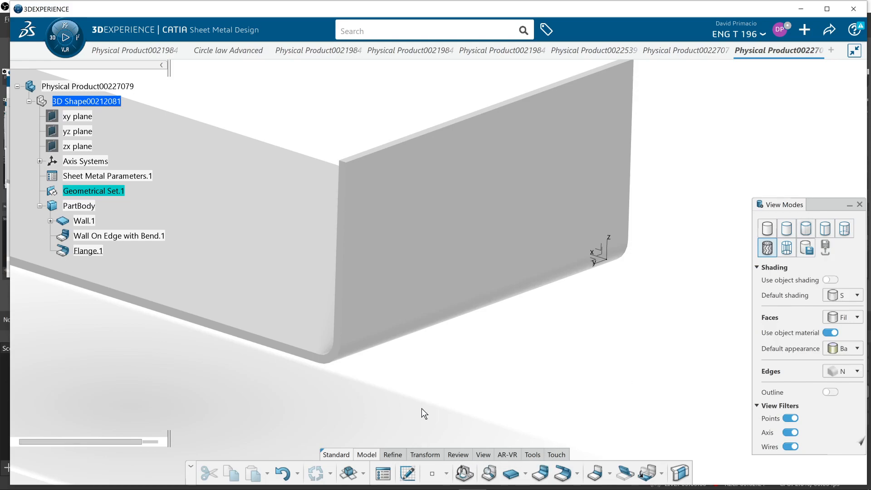
# Step: Start a Measure Between and set both selection modes to Any geometry, infinite
pyautogui.click(531, 454)
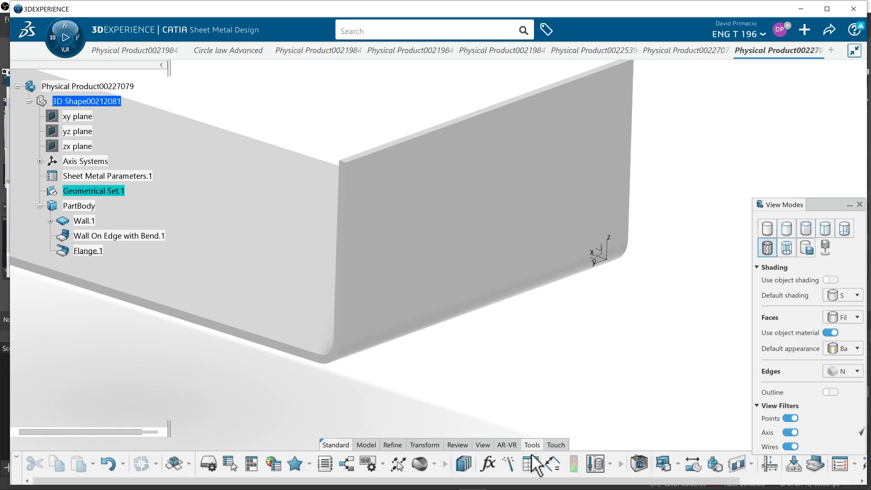
pyautogui.click(695, 472)
pyautogui.moveTo(451, 409); pyautogui.dragTo(408, 384, button='middle')
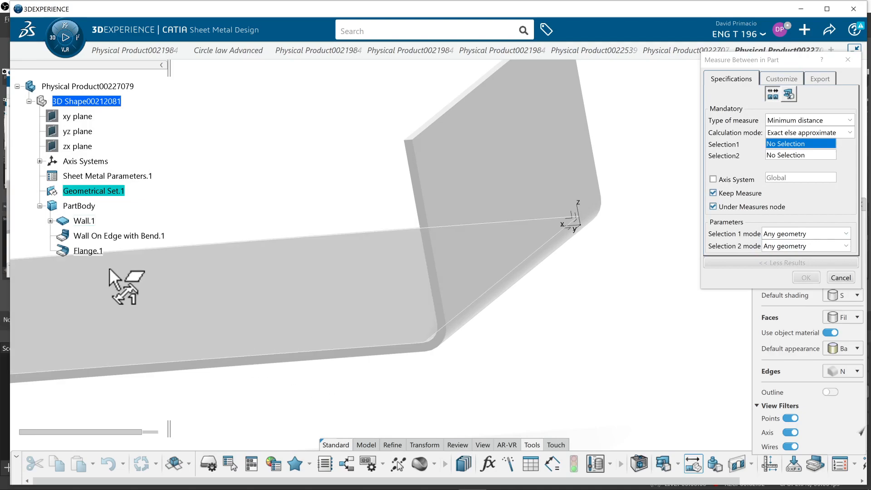
pyautogui.moveTo(486, 375); pyautogui.dragTo(464, 295, button='middle')
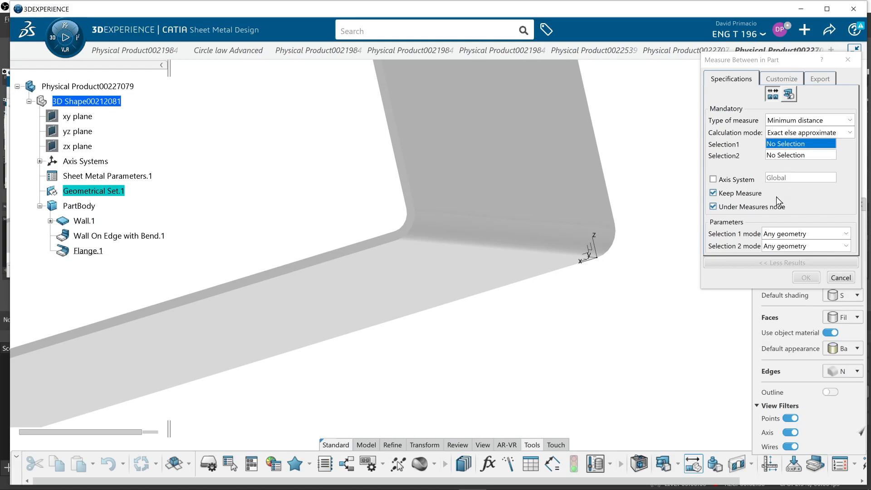
pyautogui.click(784, 234)
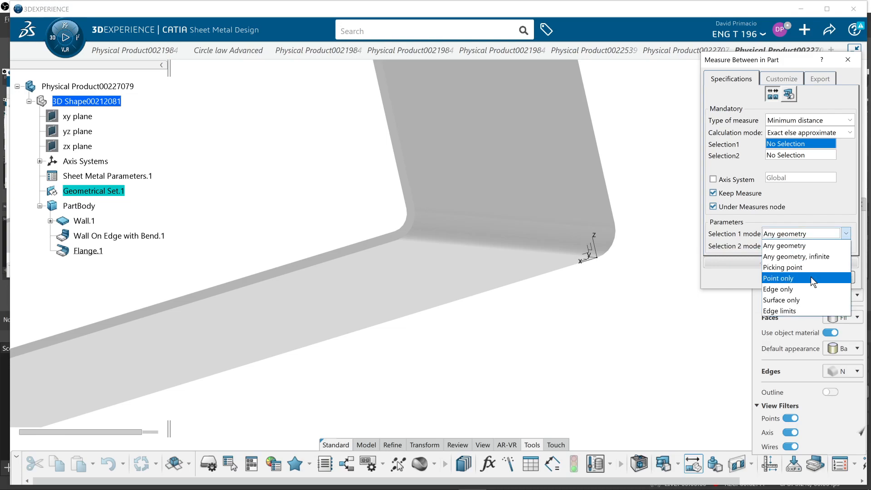
pyautogui.click(791, 248)
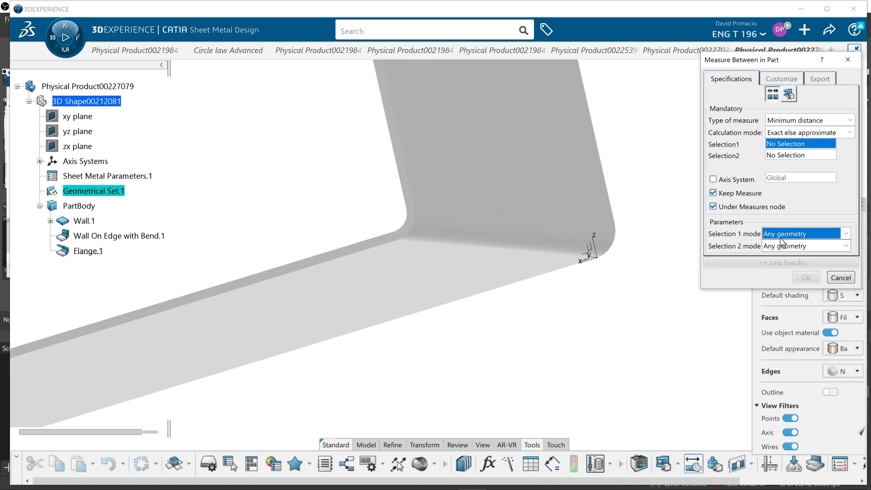
pyautogui.click(783, 234)
pyautogui.click(791, 257)
pyautogui.click(789, 247)
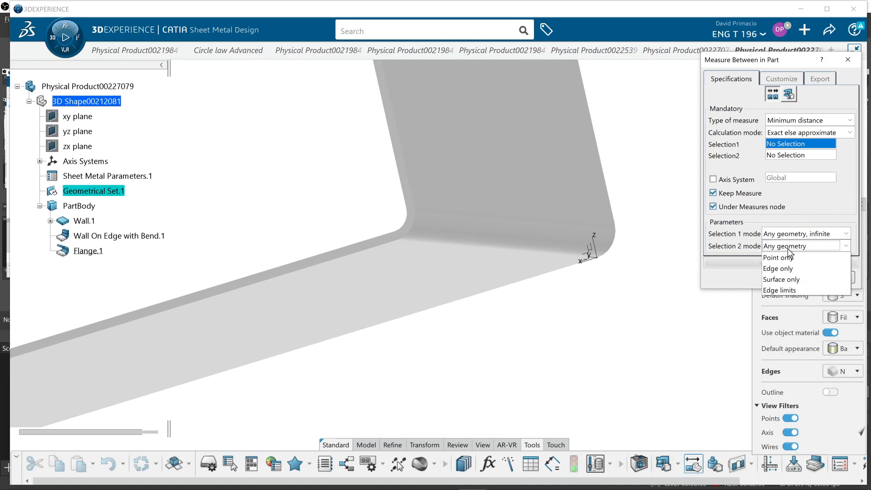
pyautogui.click(790, 268)
# Step: Change the view mode to shading that displays all edges, hidden edges and vertices
pyautogui.moveTo(622, 315); pyautogui.dragTo(354, 367, button='middle')
pyautogui.moveTo(426, 347); pyautogui.dragTo(476, 399, button='middle')
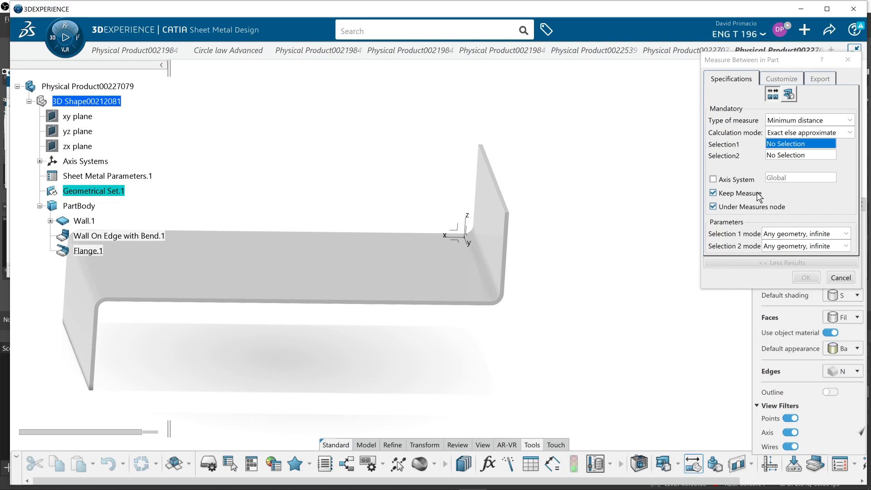
pyautogui.moveTo(799, 64); pyautogui.dragTo(684, 75)
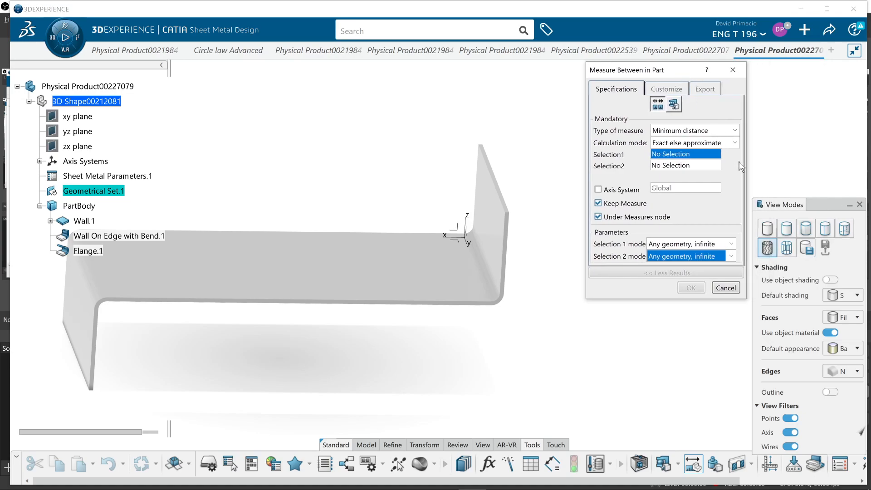
pyautogui.click(843, 228)
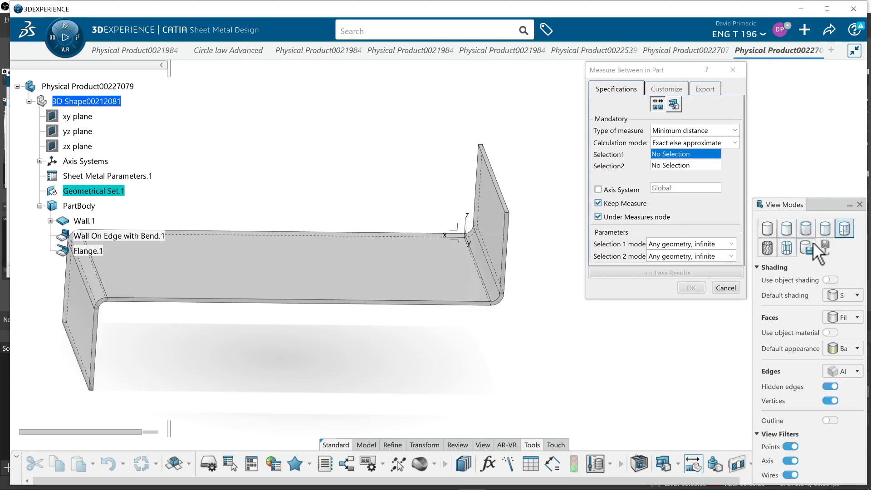
# Step: Measure the minimum distance from the underside of the base plate to the narrow top face of the upward flange
pyautogui.moveTo(486, 345); pyautogui.dragTo(472, 260, button='middle')
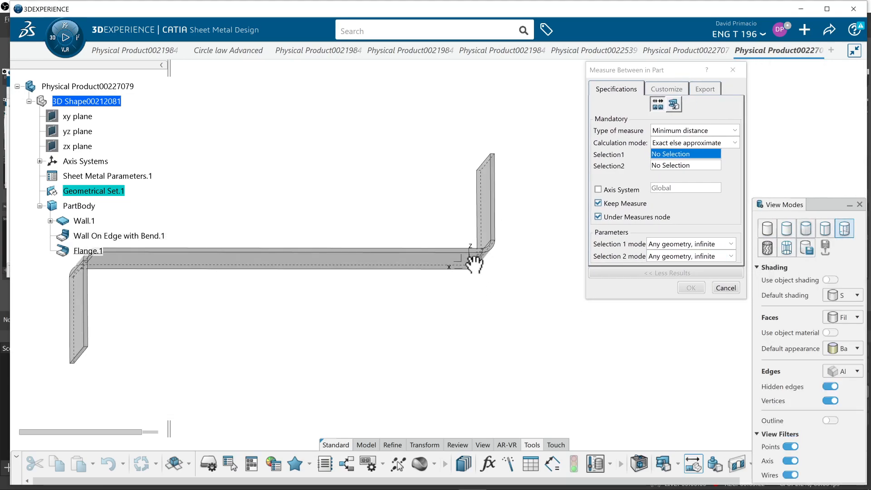
pyautogui.moveTo(438, 299)
pyautogui.mouseDown(button='middle')
pyautogui.moveTo(415, 314)
pyautogui.moveTo(404, 266)
pyautogui.moveTo(402, 312)
pyautogui.moveTo(421, 352)
pyautogui.moveTo(429, 353)
pyautogui.moveTo(411, 334)
pyautogui.moveTo(397, 279)
pyautogui.moveTo(411, 313)
pyautogui.moveTo(428, 297)
pyautogui.mouseUp(button='middle')
pyautogui.click(436, 273)
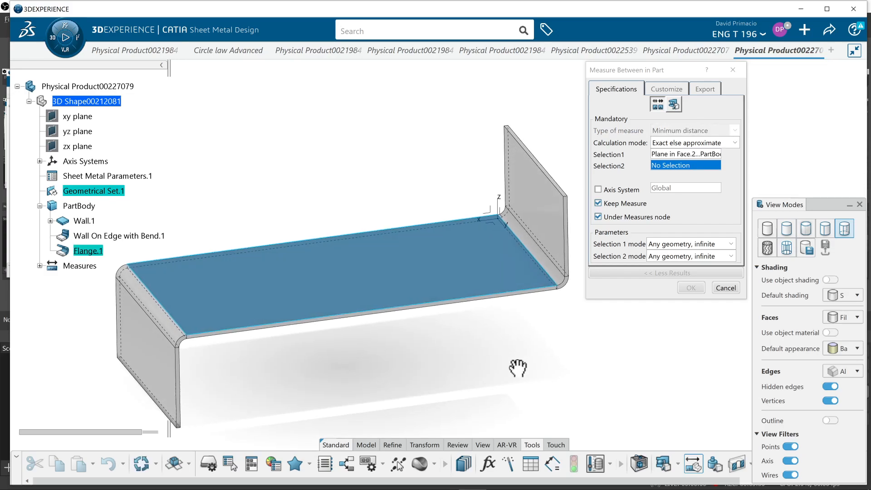
pyautogui.moveTo(519, 365); pyautogui.dragTo(522, 292, button='middle')
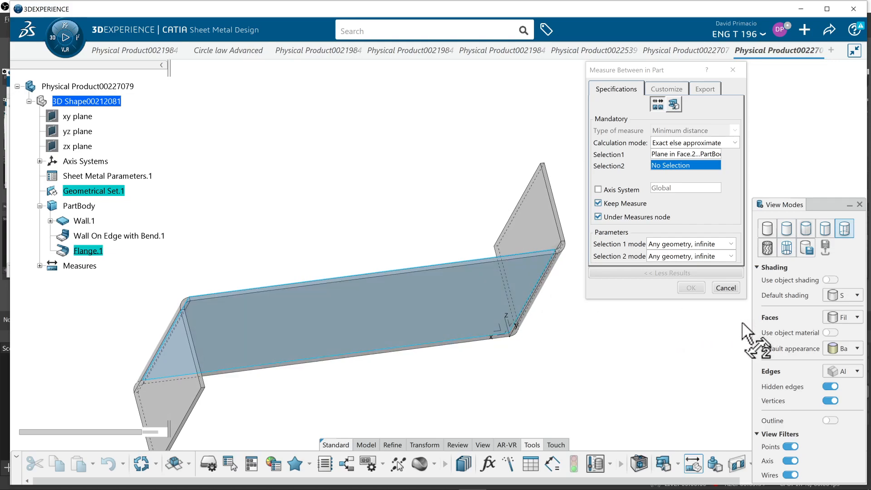
pyautogui.click(684, 155)
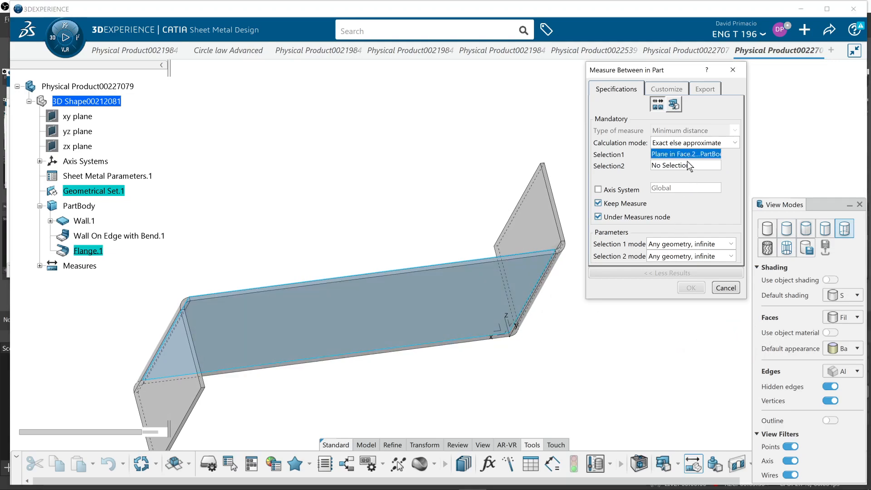
pyautogui.moveTo(522, 401); pyautogui.dragTo(504, 211, button='middle')
pyautogui.moveTo(408, 229); pyautogui.dragTo(426, 181, button='middle')
pyautogui.moveTo(442, 311); pyautogui.dragTo(409, 301, button='middle')
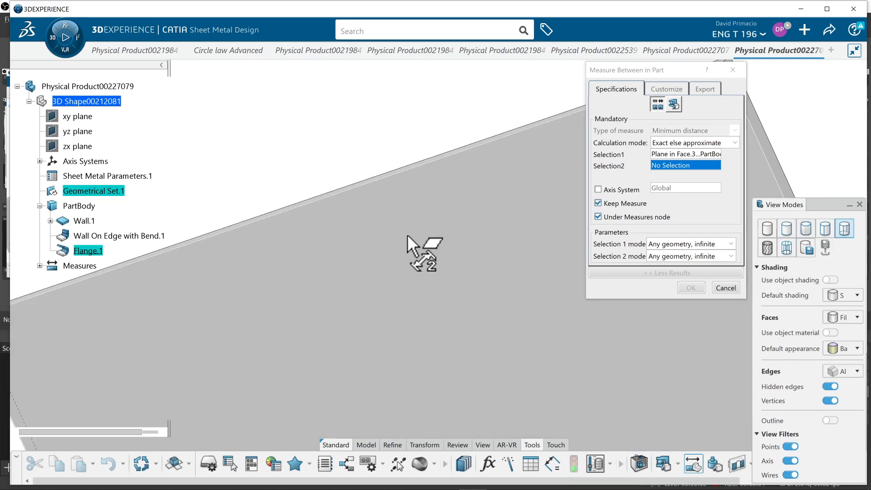
pyautogui.moveTo(345, 196); pyautogui.dragTo(379, 183, button='middle')
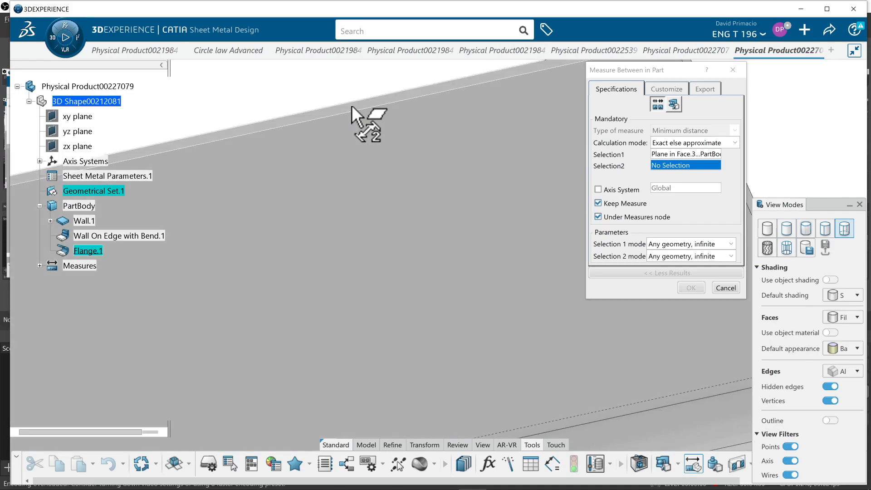
pyautogui.click(352, 105)
pyautogui.moveTo(440, 231); pyautogui.dragTo(435, 270, button='middle')
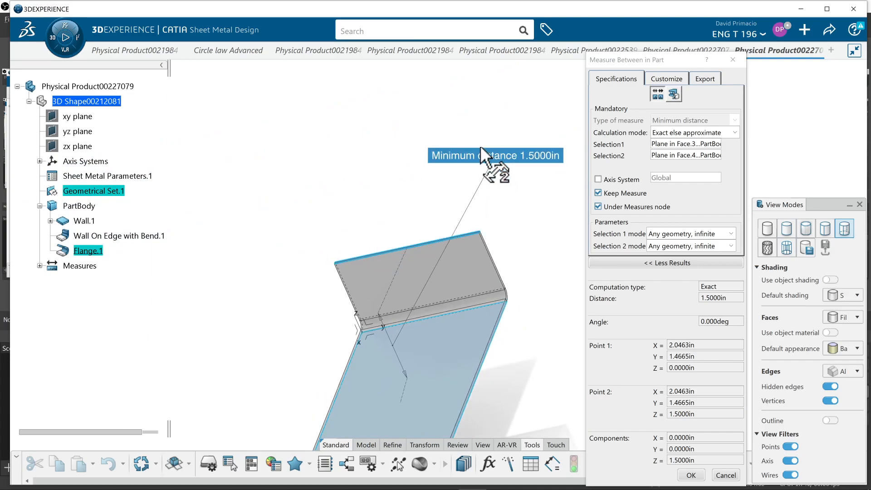
# Step: Place the first measurement's label above the upward flange, and measure the minimum distance from the downward wall's bottom edge to the plate's top face
pyautogui.click(480, 146)
pyautogui.moveTo(511, 342); pyautogui.dragTo(580, 178, button='middle')
pyautogui.moveTo(403, 330); pyautogui.dragTo(434, 290, button='middle')
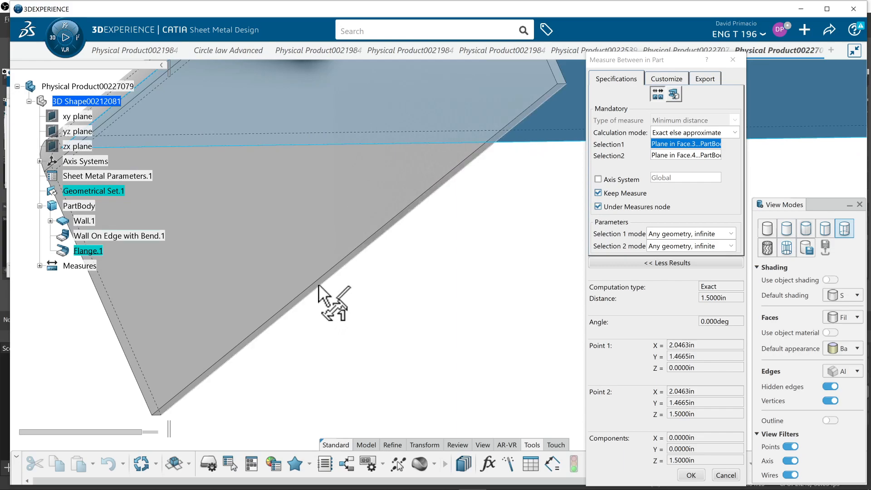
pyautogui.moveTo(368, 326); pyautogui.dragTo(371, 314, button='middle')
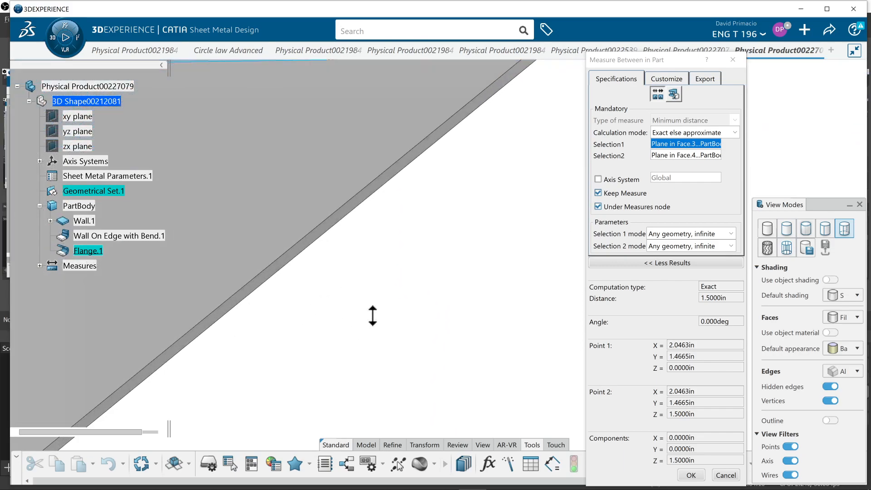
pyautogui.click(279, 266)
pyautogui.moveTo(375, 266); pyautogui.dragTo(373, 358, button='middle')
pyautogui.moveTo(416, 232); pyautogui.dragTo(477, 341, button='middle')
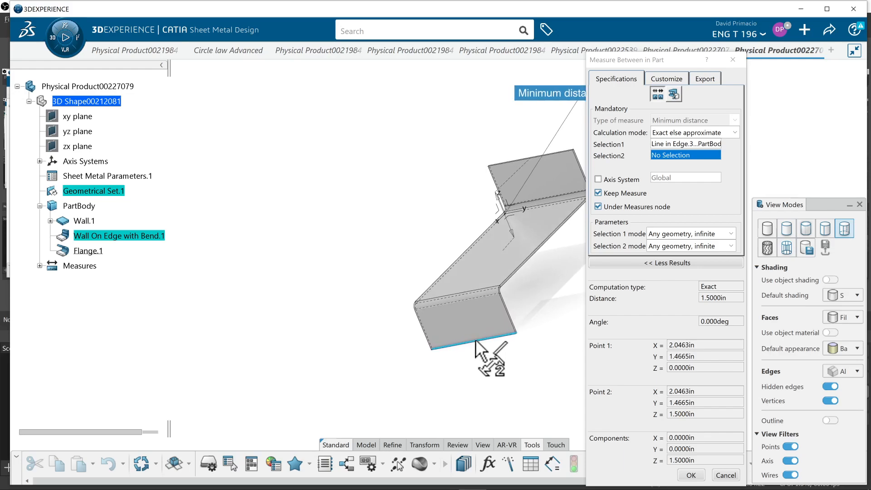
pyautogui.click(471, 273)
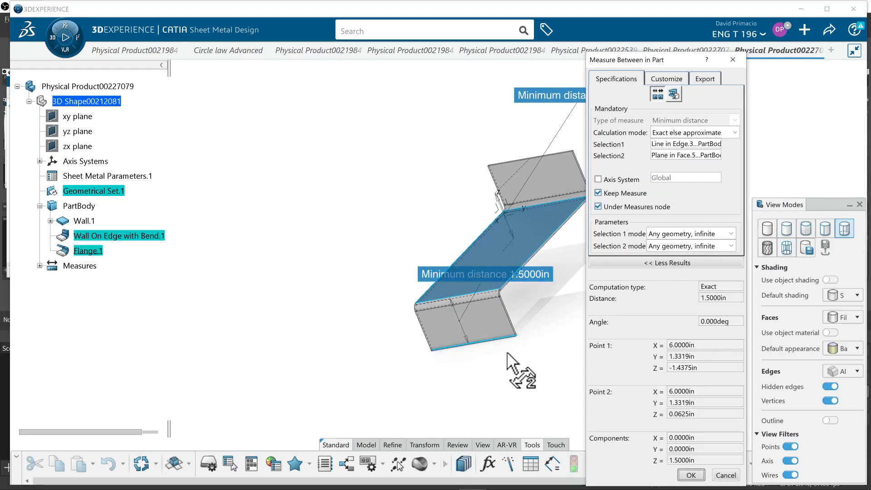
# Step: Place the second measurement's label beside the downward wall and finish the Measure Between, keeping the measures
pyautogui.moveTo(452, 374); pyautogui.dragTo(504, 343, button='middle')
pyautogui.moveTo(504, 343); pyautogui.dragTo(148, 355)
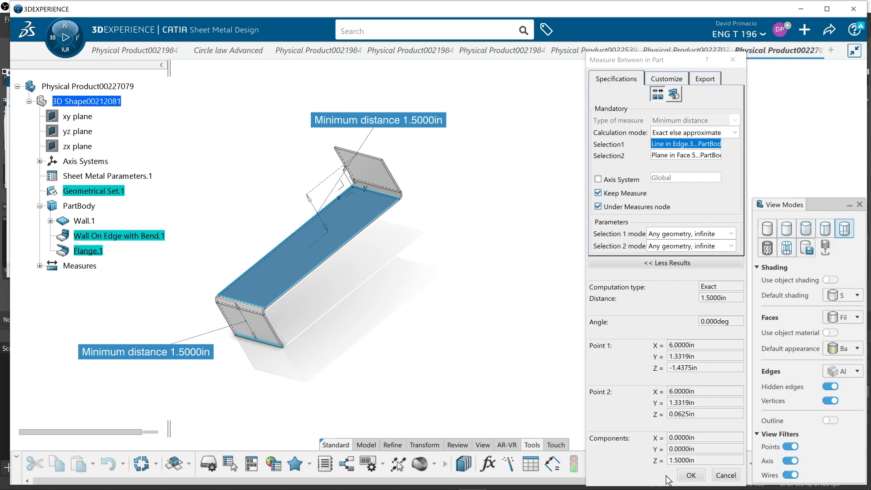
pyautogui.click(691, 475)
# Step: Examine the bent part from several angles with both height measurements in view, and bring back the modelling commands
pyautogui.moveTo(495, 267)
pyautogui.mouseDown(button='middle')
pyautogui.moveTo(553, 264)
pyautogui.moveTo(496, 286)
pyautogui.moveTo(493, 265)
pyautogui.mouseUp(button='middle')
pyautogui.moveTo(590, 274); pyautogui.dragTo(417, 358, button='middle')
pyautogui.moveTo(529, 342); pyautogui.dragTo(521, 363, button='middle')
pyautogui.moveTo(320, 415); pyautogui.dragTo(381, 357, button='middle')
pyautogui.moveTo(534, 292); pyautogui.dragTo(588, 346, button='middle')
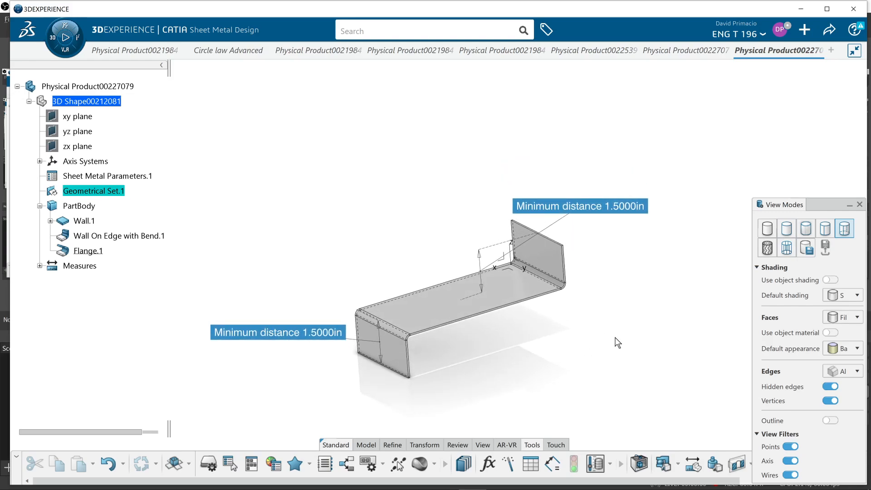
pyautogui.moveTo(475, 391); pyautogui.dragTo(411, 426, button='middle')
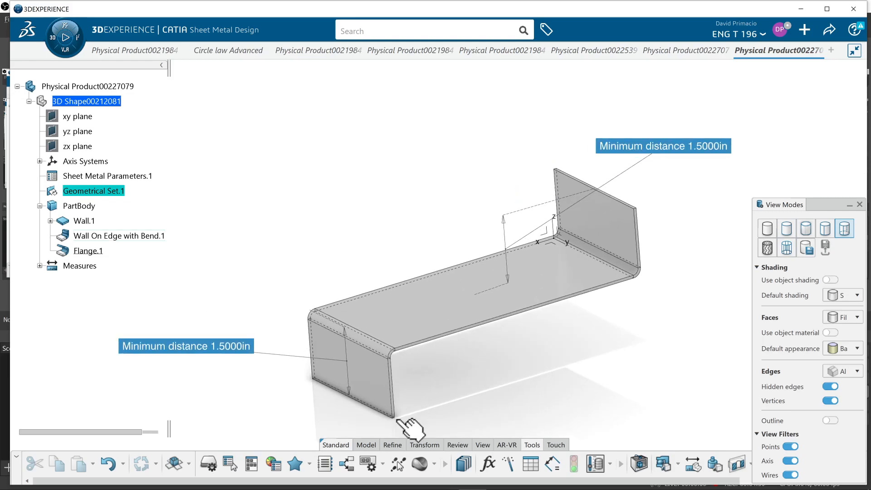
pyautogui.click(369, 443)
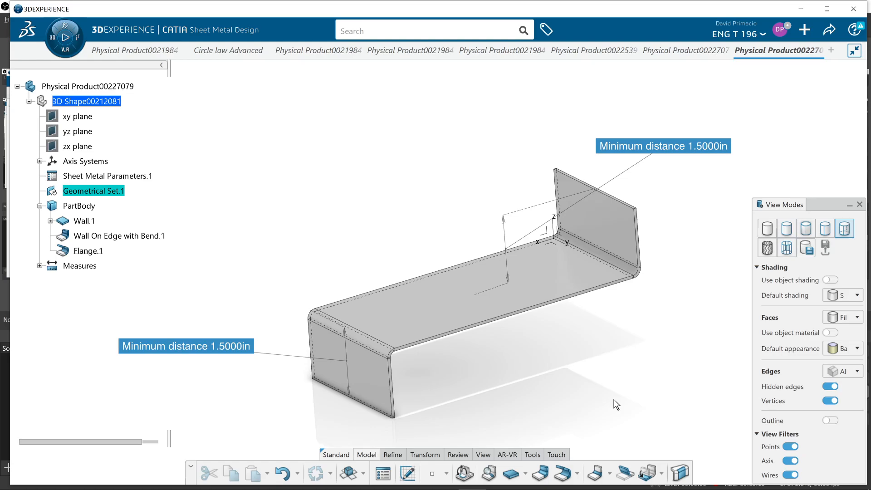
pyautogui.hotkey('alt', 'Tab')
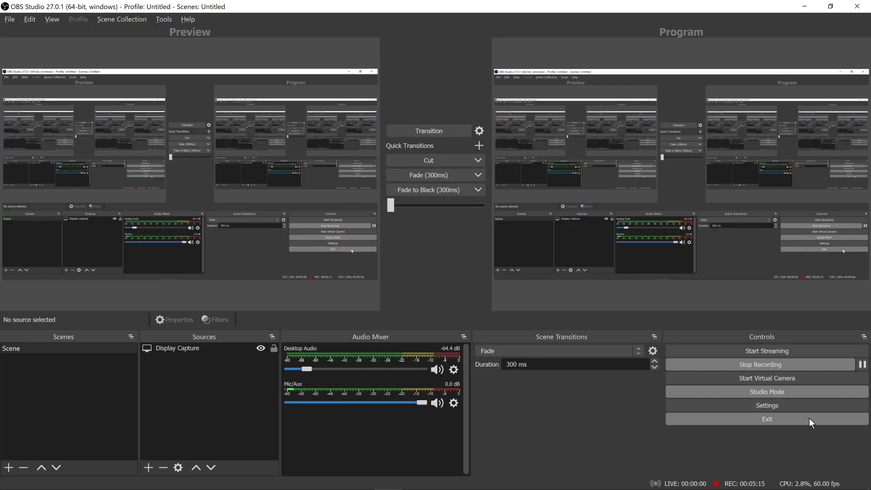